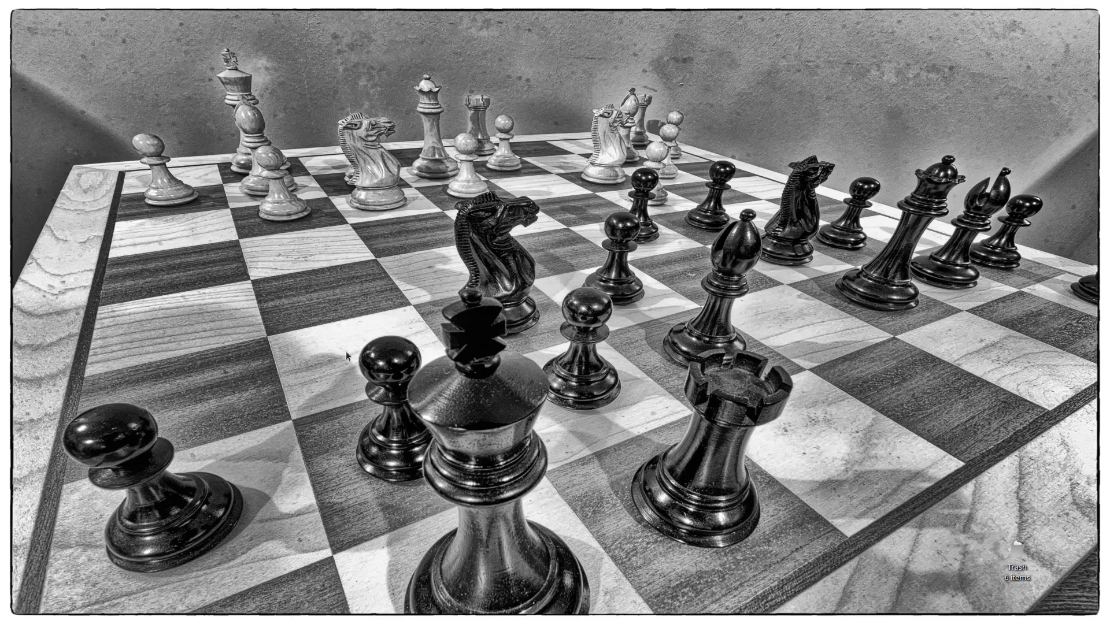
# Step: Open Scid vs. PC and look through the game lists of the rapid and blitz databases
pyautogui.moveTo(51, 615)
pyautogui.click(48, 607)
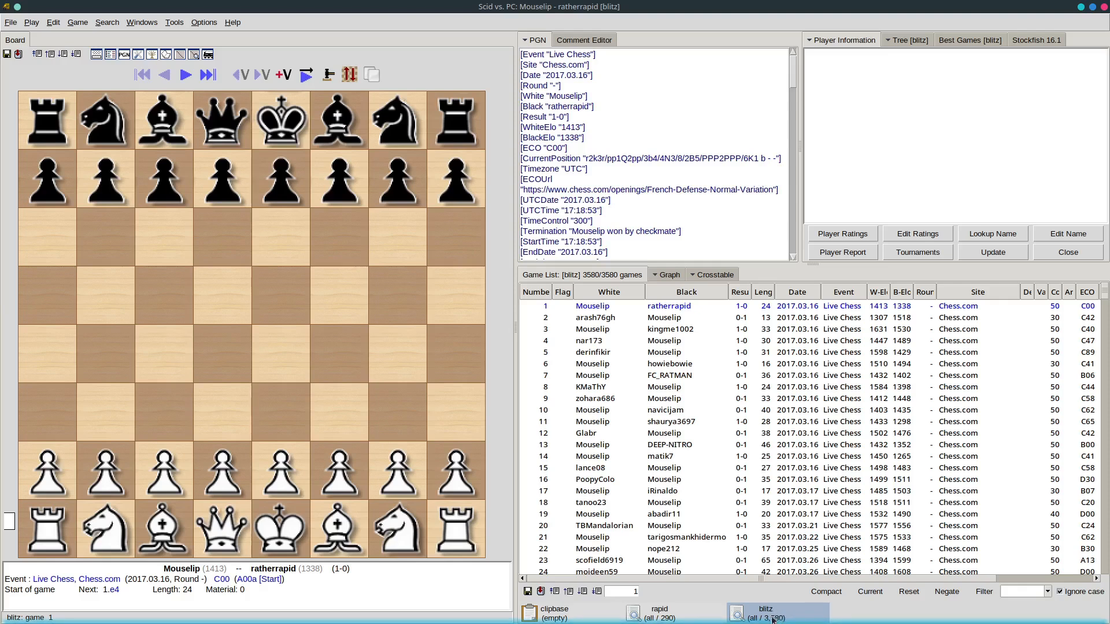
pyautogui.click(689, 613)
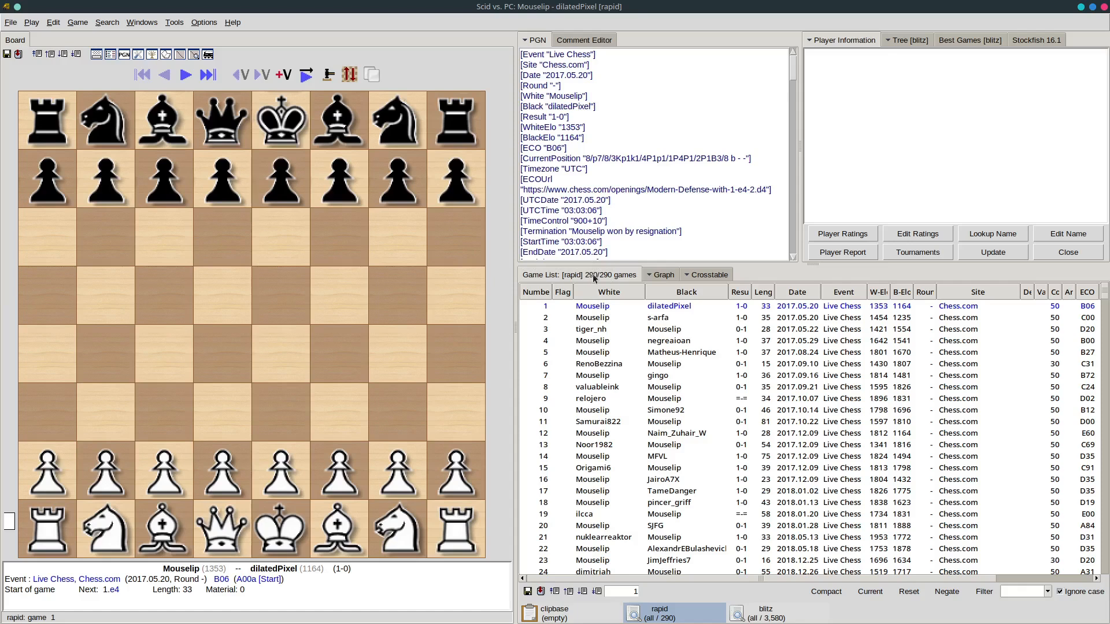
pyautogui.click(778, 610)
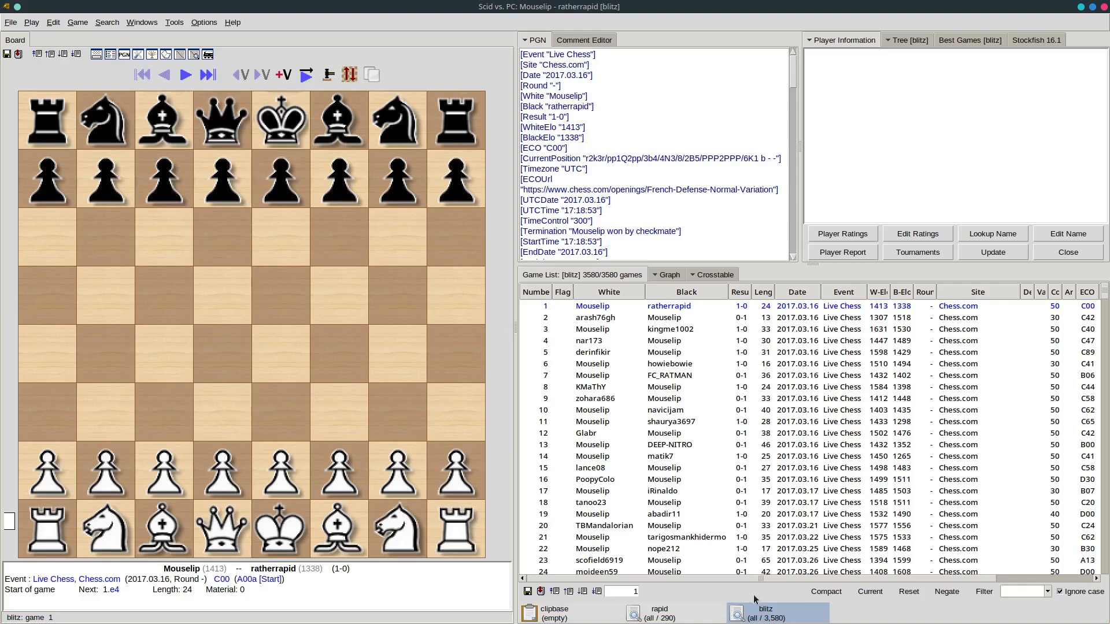
# Step: In the empty clipbase, enter the Najdorf moves 1.e4 c5 2.Nf3 d6 3.d4 cxd4 4.Nxd4 Nf6 5.Nc3 a6
pyautogui.click(578, 615)
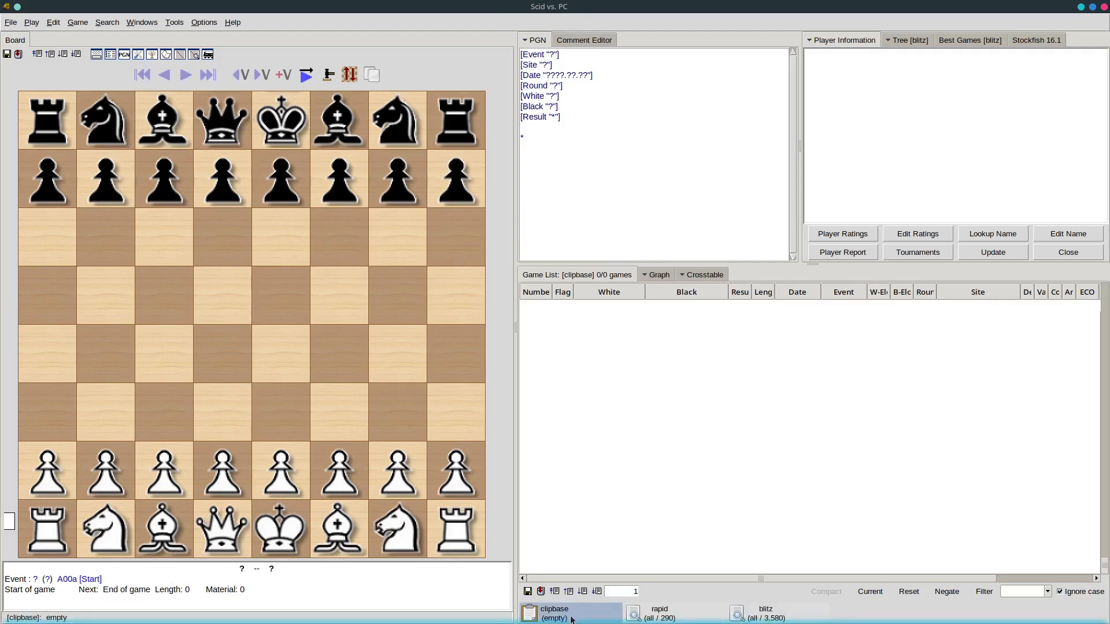
pyautogui.moveTo(295, 474); pyautogui.dragTo(278, 356)
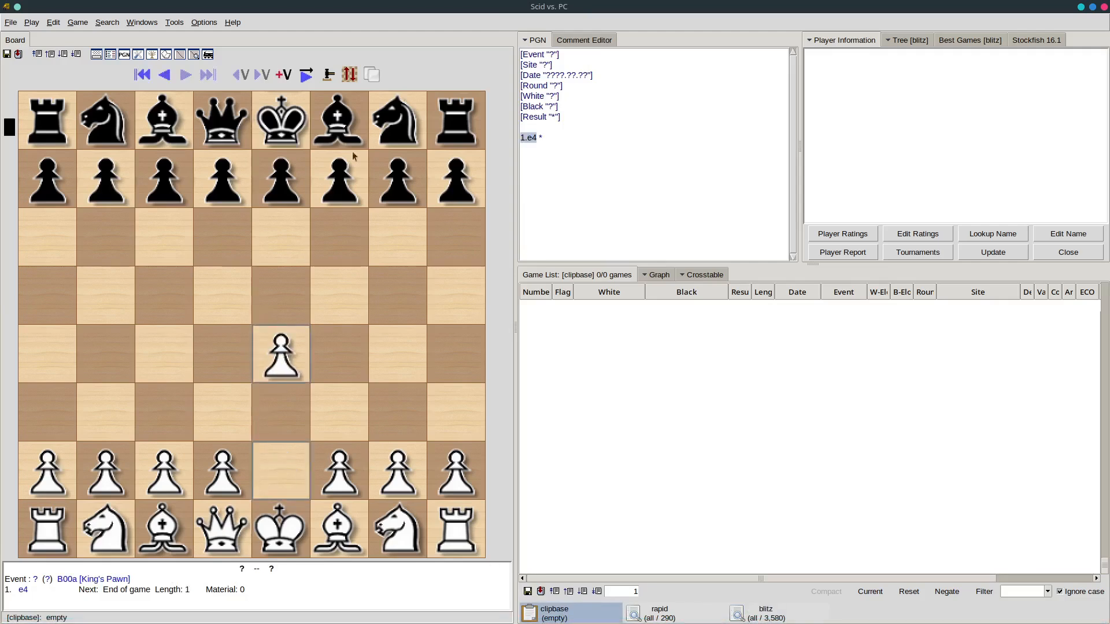
pyautogui.moveTo(174, 184); pyautogui.dragTo(172, 293)
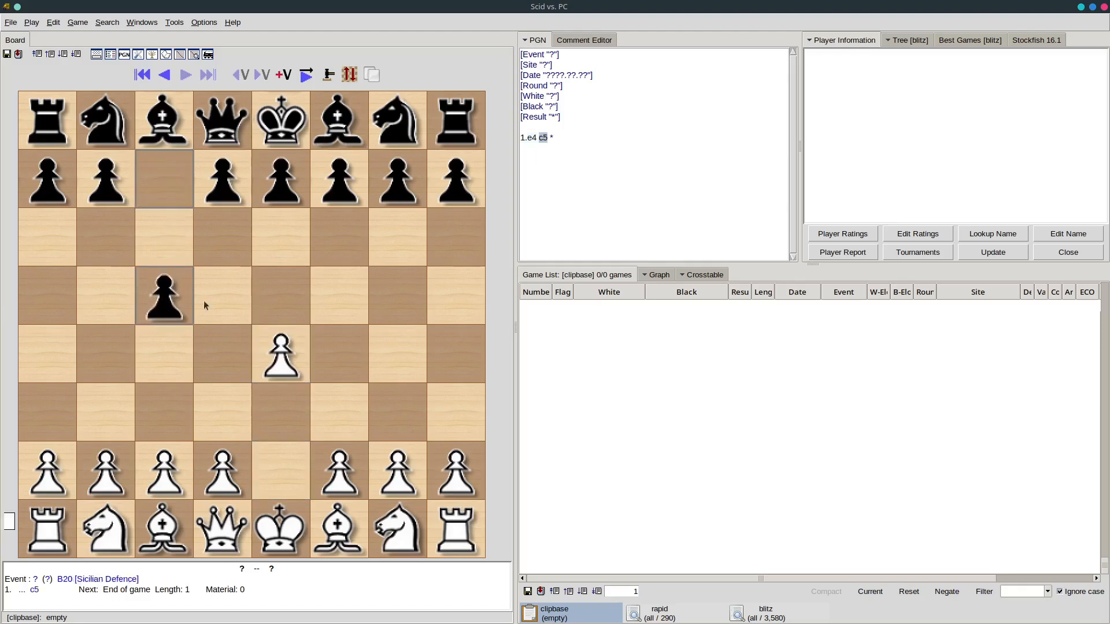
pyautogui.moveTo(408, 543); pyautogui.dragTo(339, 411)
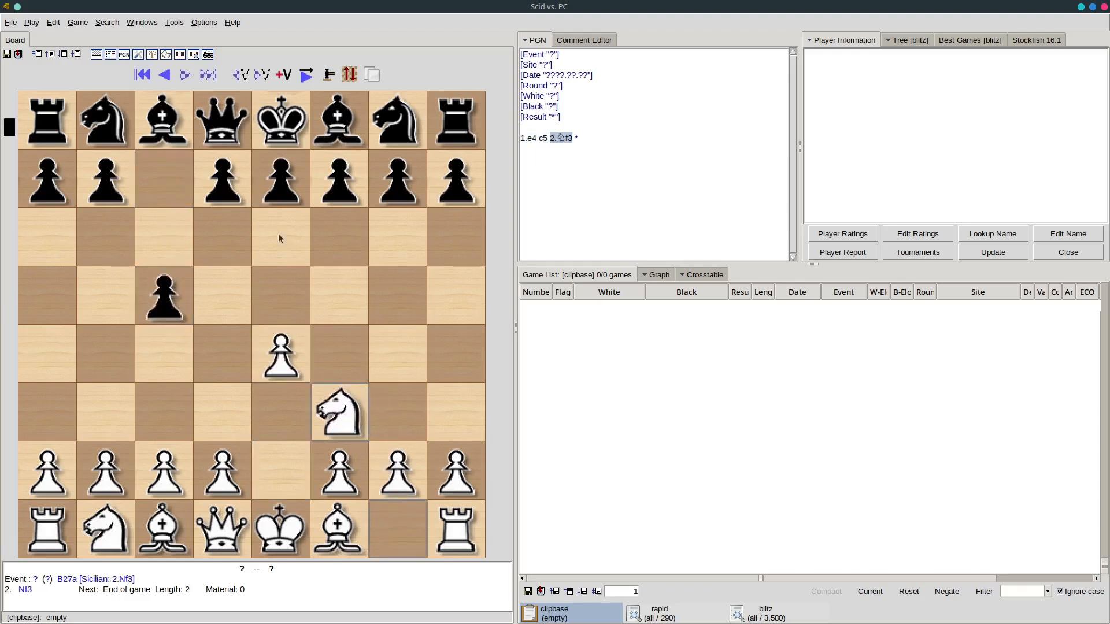
pyautogui.moveTo(218, 176); pyautogui.dragTo(226, 232)
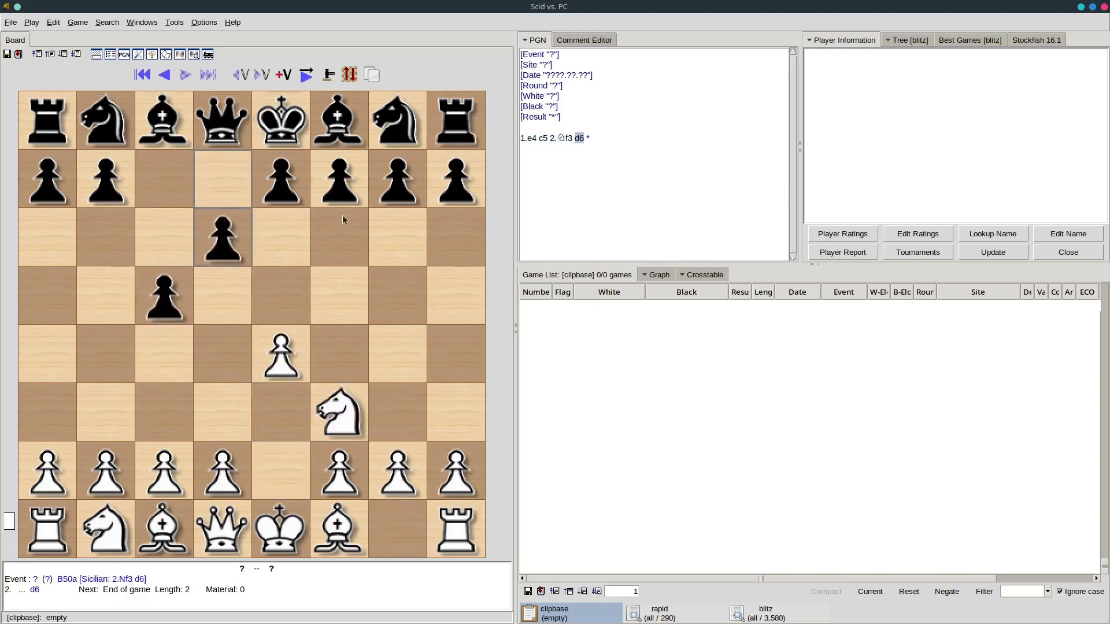
pyautogui.moveTo(239, 472); pyautogui.dragTo(226, 354)
pyautogui.moveTo(168, 301); pyautogui.dragTo(224, 352)
pyautogui.moveTo(338, 405); pyautogui.dragTo(225, 354)
pyautogui.moveTo(405, 119); pyautogui.dragTo(340, 237)
pyautogui.moveTo(98, 538); pyautogui.dragTo(156, 429)
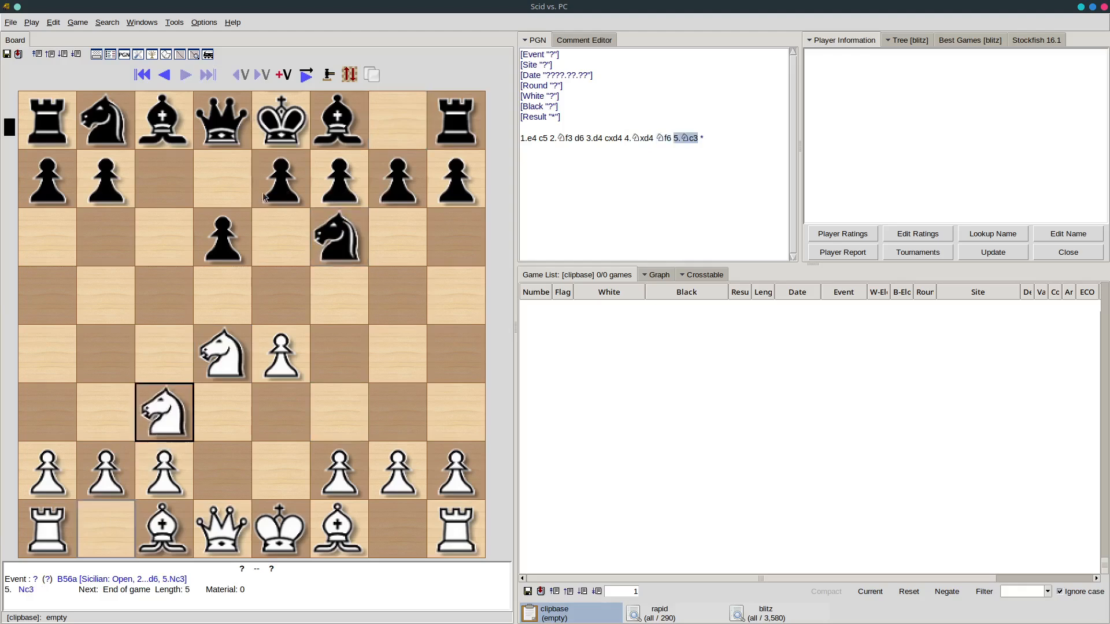
pyautogui.moveTo(57, 186); pyautogui.dragTo(51, 231)
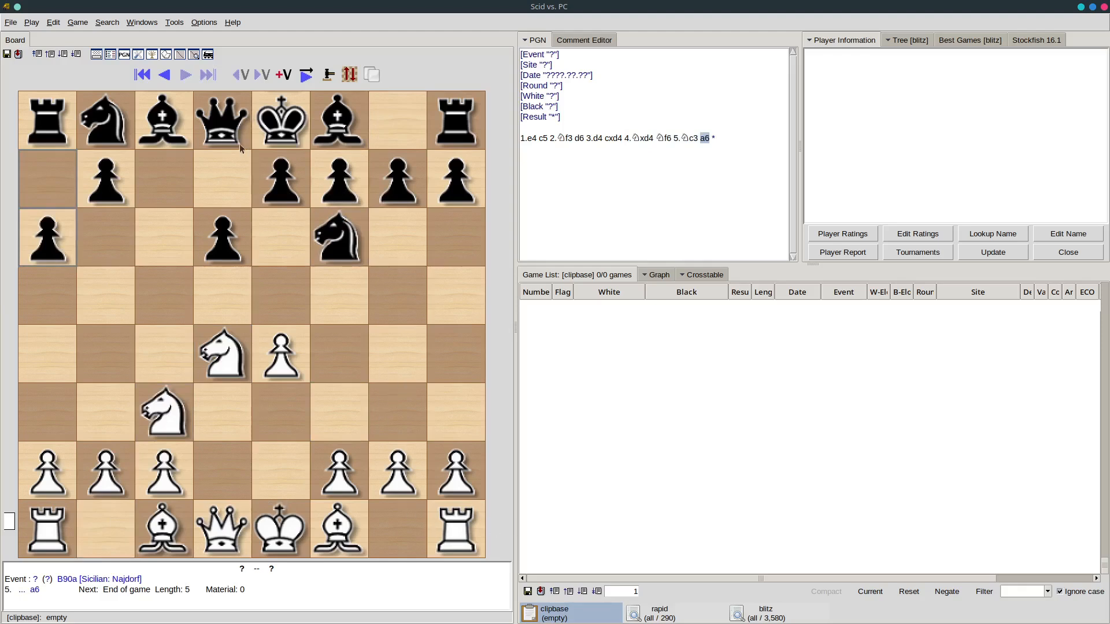
# Step: Search the blitz database for games that reach exactly the current board position, resetting the filter
pyautogui.click(109, 23)
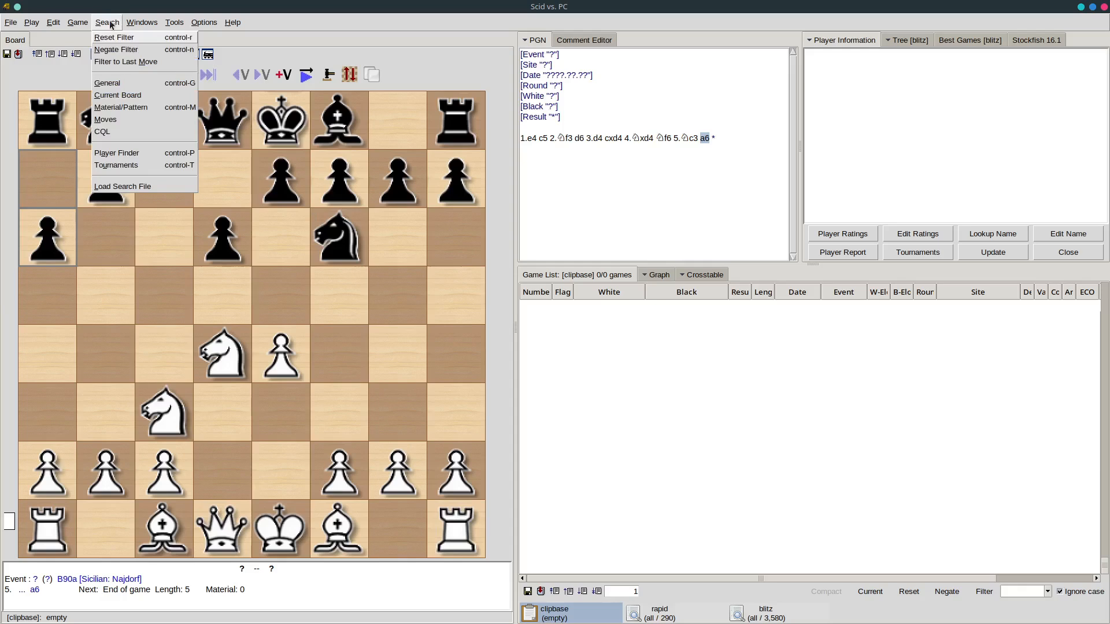
pyautogui.click(124, 95)
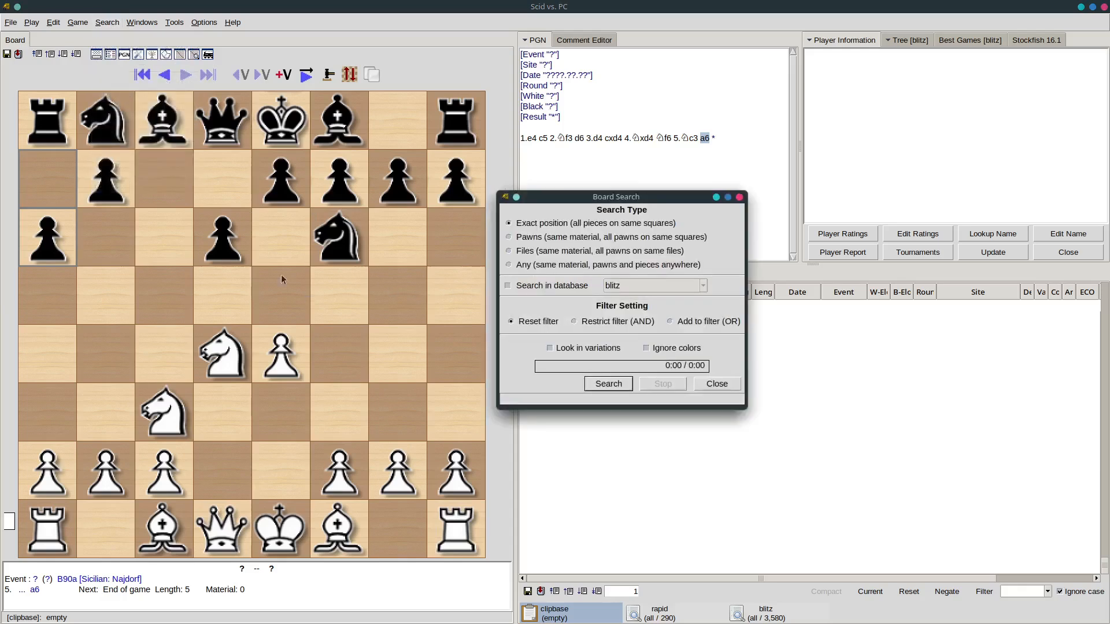
pyautogui.click(508, 286)
pyautogui.click(607, 384)
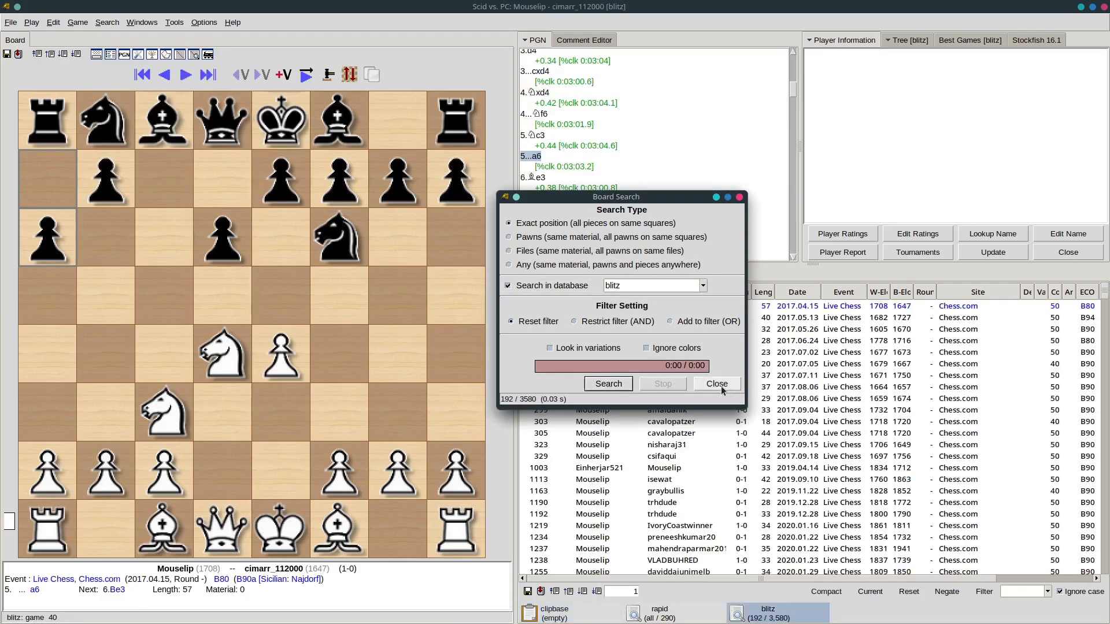
pyautogui.click(720, 385)
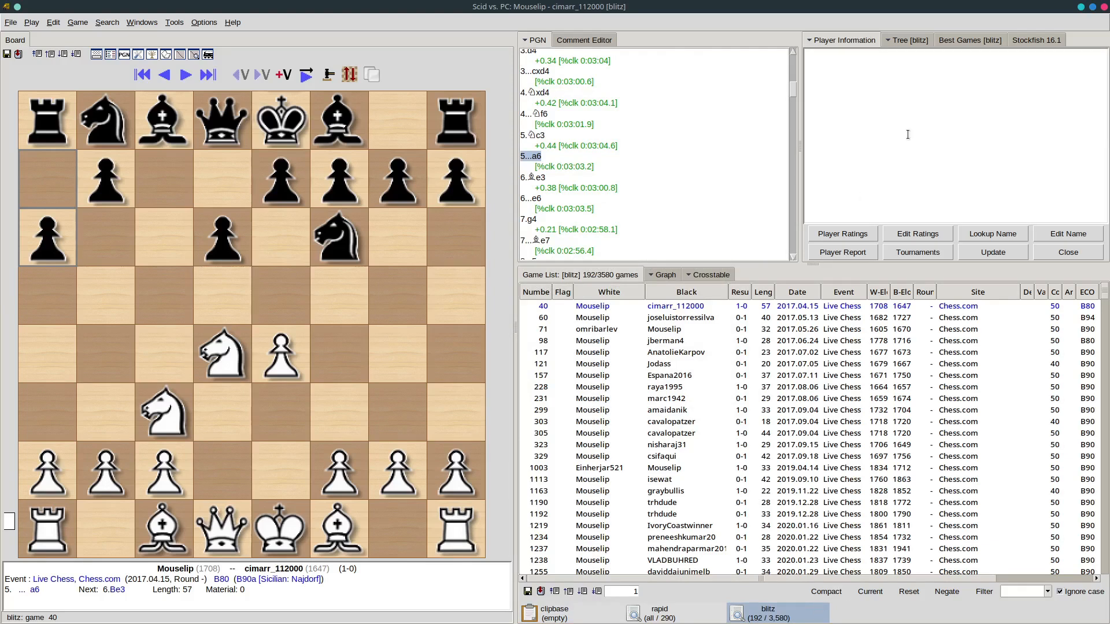
# Step: Examine the blitz opening tree, best games and engine views for this position, and browse the filtered game list
pyautogui.click(910, 41)
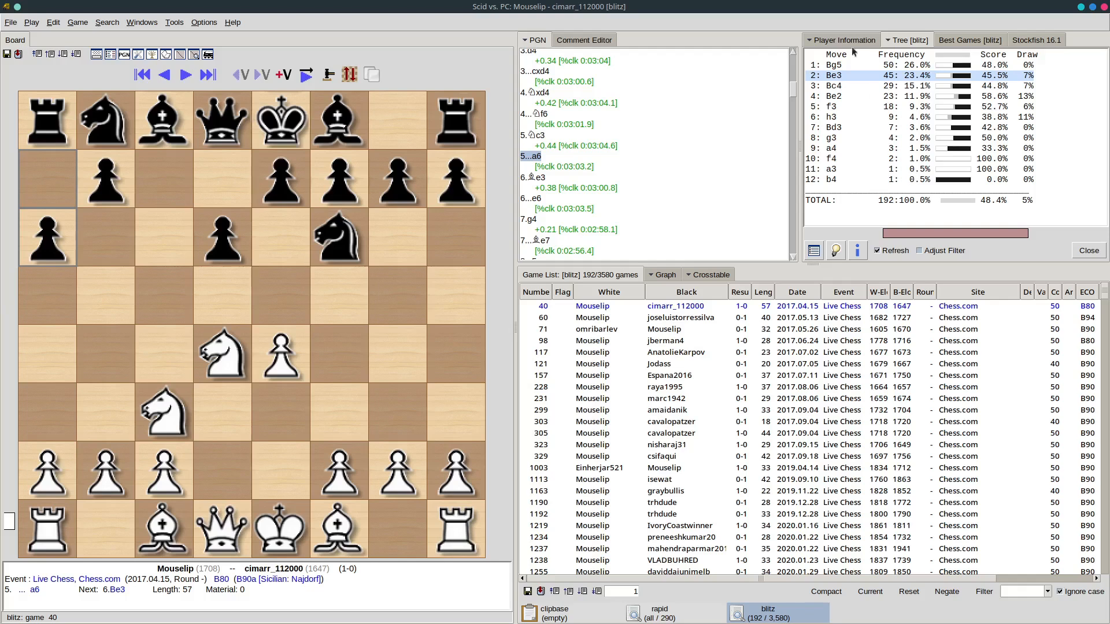
pyautogui.click(834, 42)
pyautogui.click(897, 42)
pyautogui.click(976, 41)
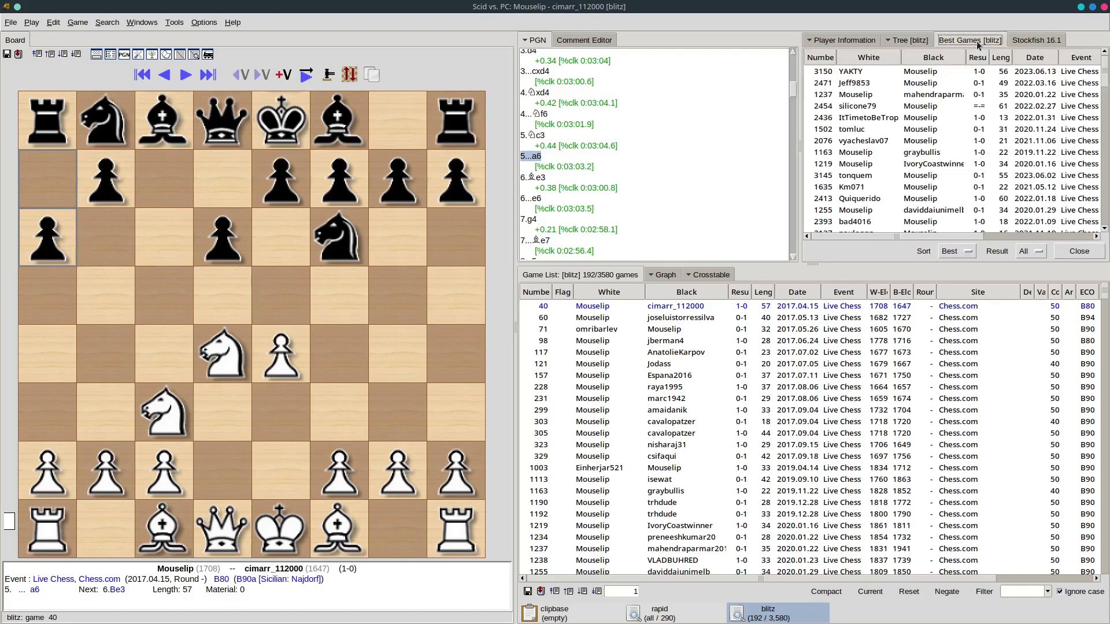
pyautogui.click(1037, 40)
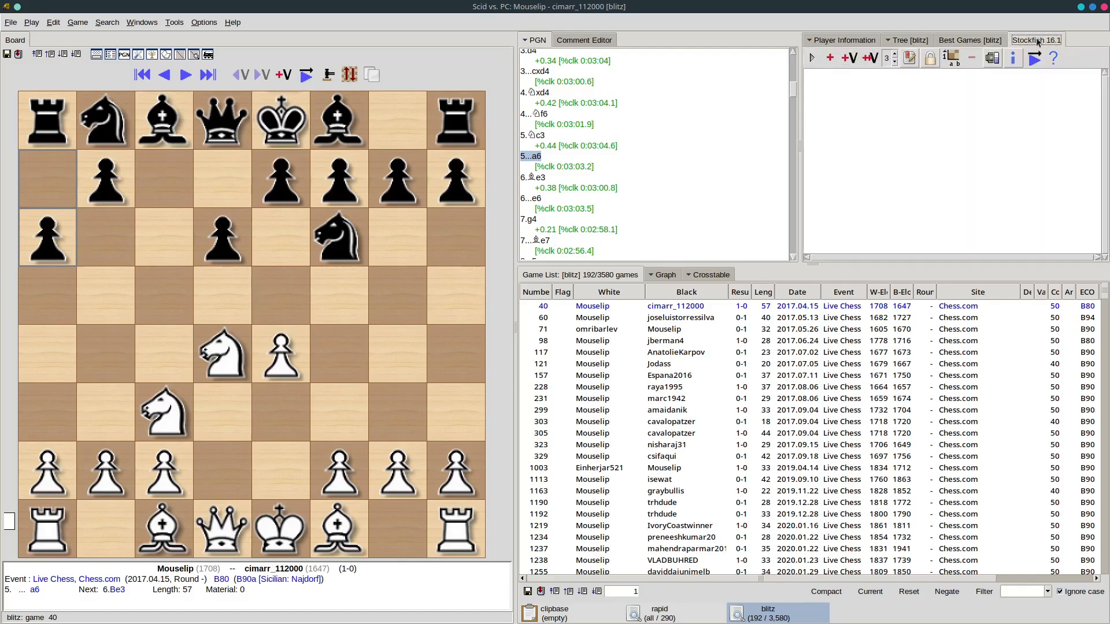
pyautogui.click(963, 42)
pyautogui.click(899, 43)
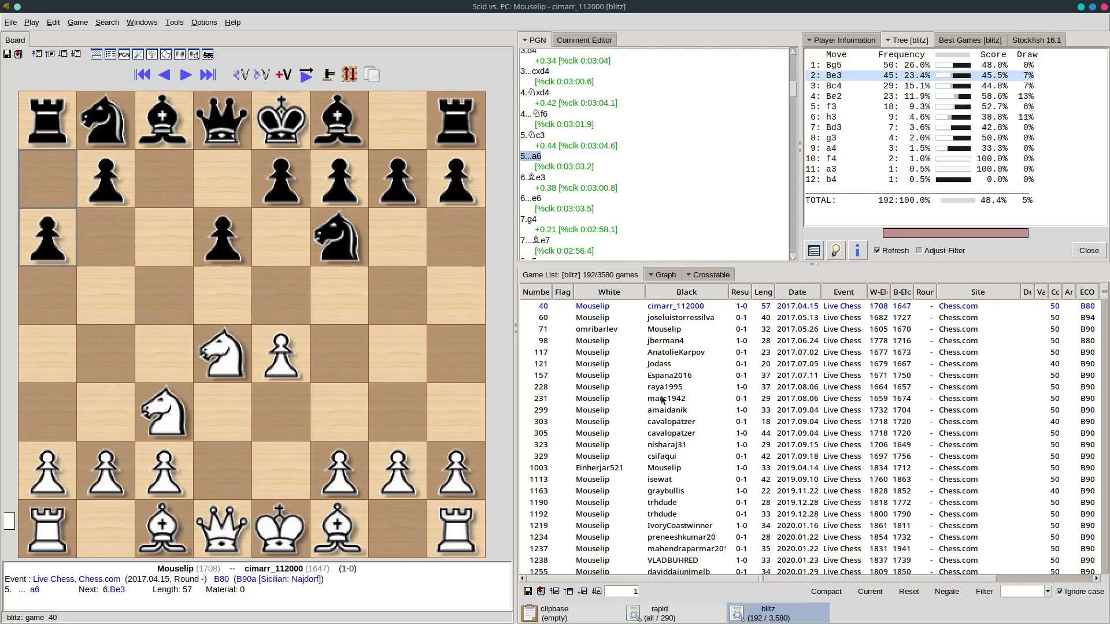
pyautogui.scroll(-1, 660, 340)
pyautogui.scroll(-8, 661, 340)
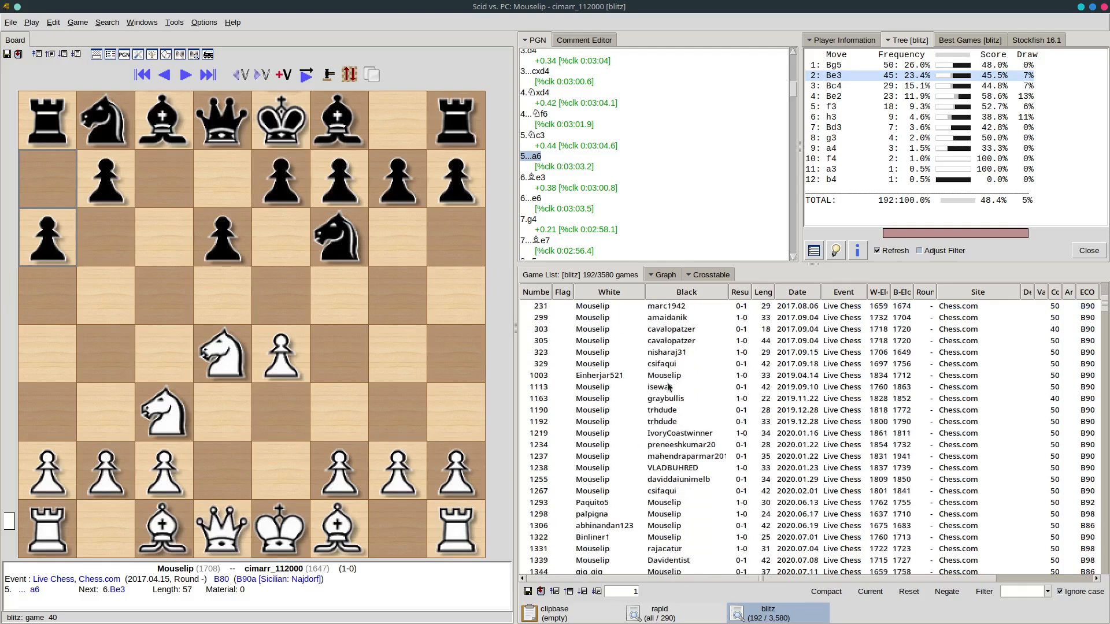
pyautogui.scroll(6, 668, 389)
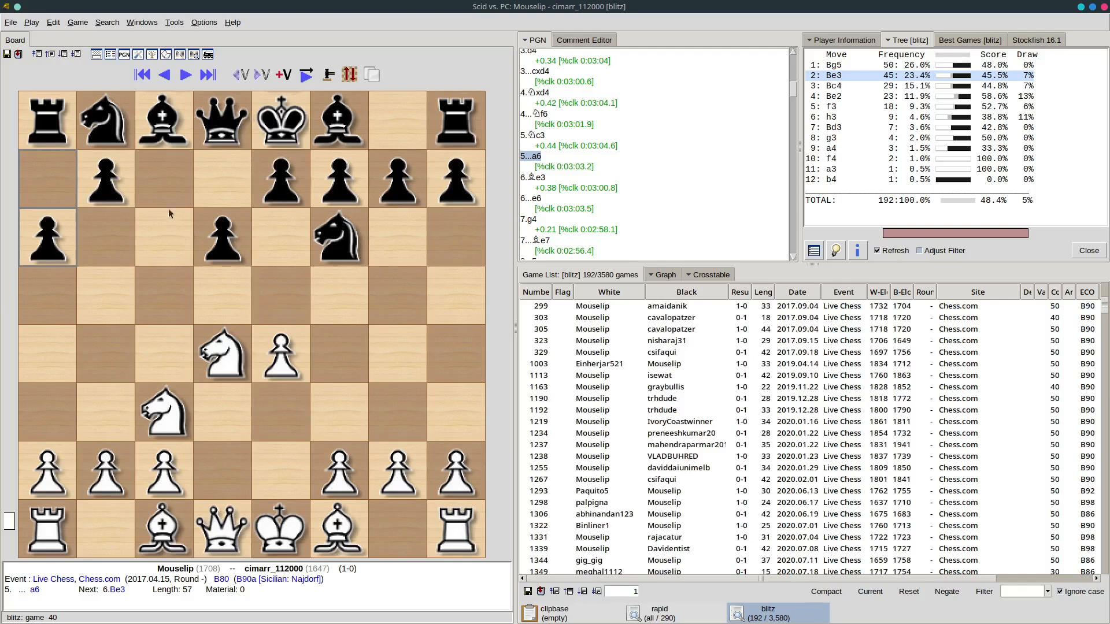
# Step: Restrict the current filter with a General Search to games where the database owner's username plays Black
pyautogui.click(109, 23)
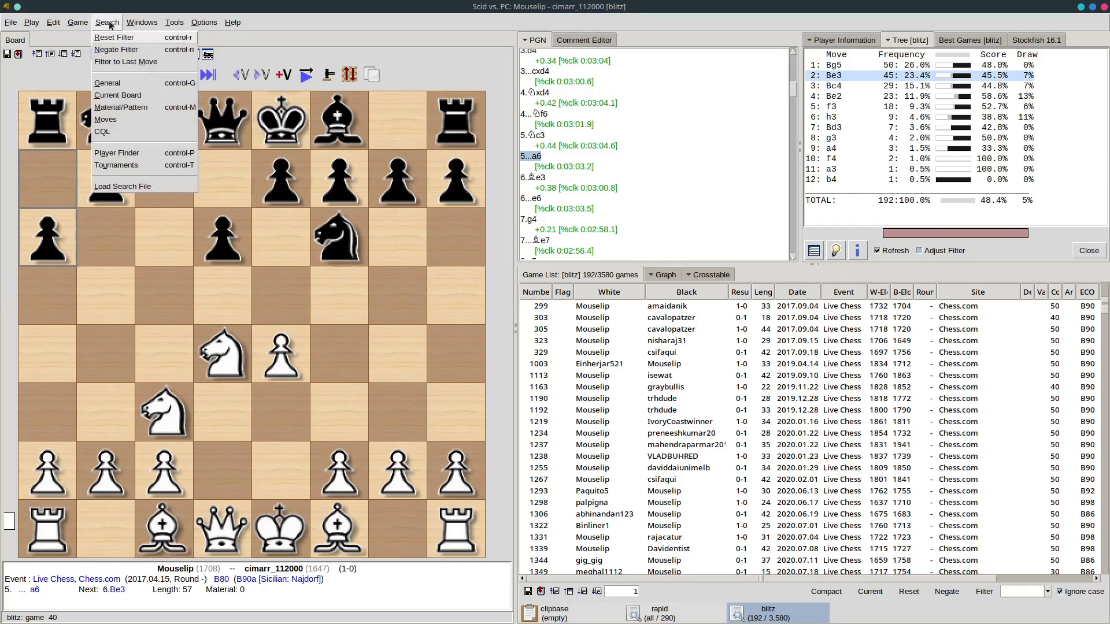
pyautogui.click(107, 83)
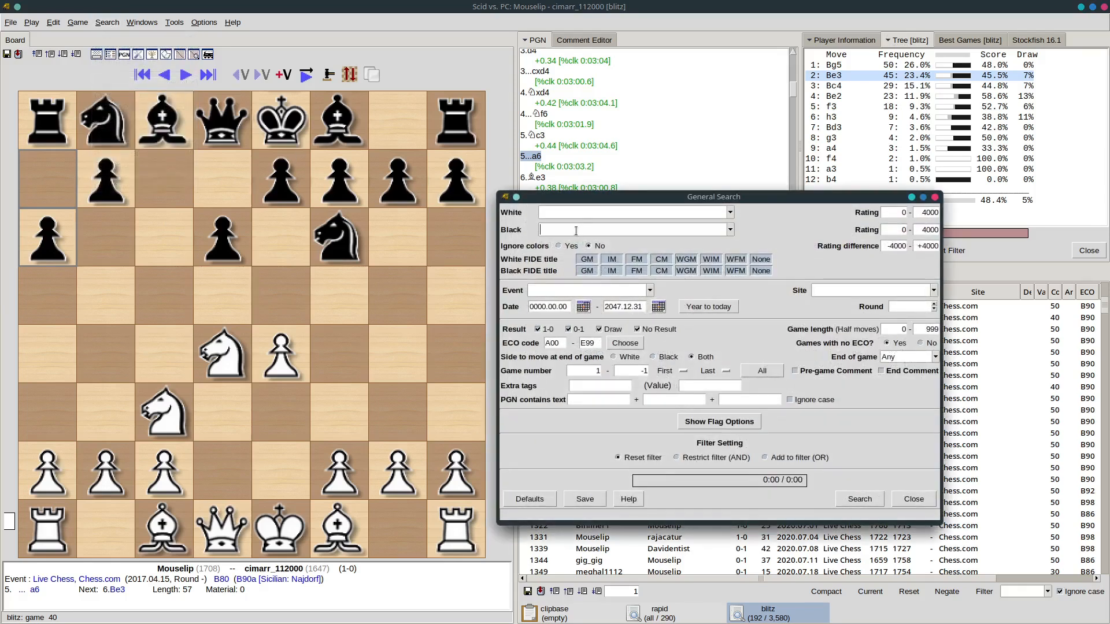
pyautogui.write('Mouselip')
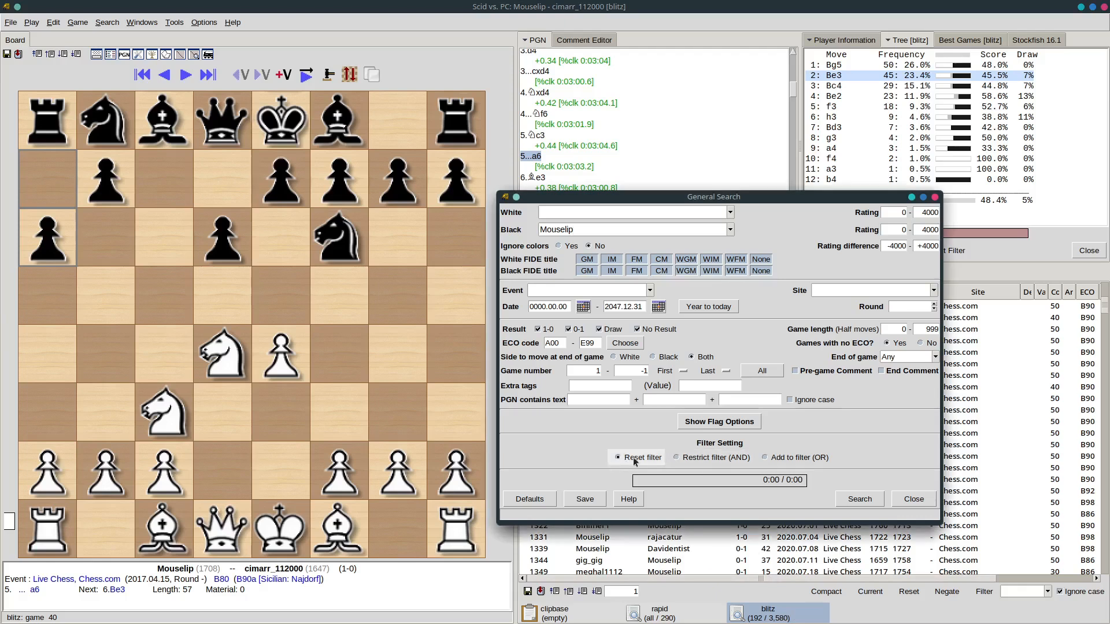
pyautogui.click(678, 458)
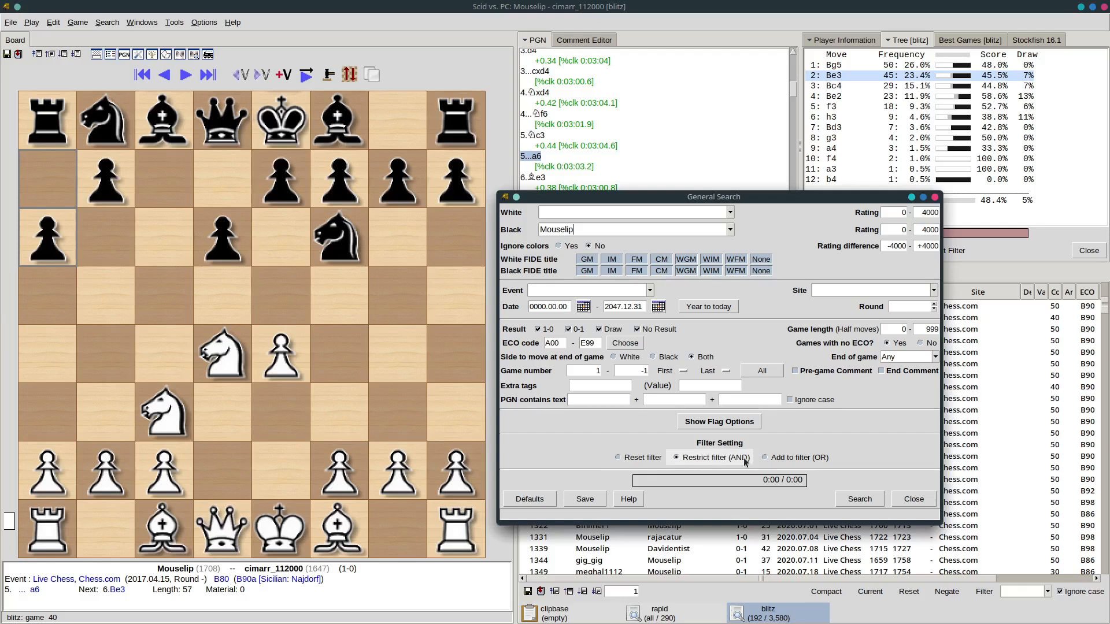
pyautogui.click(860, 500)
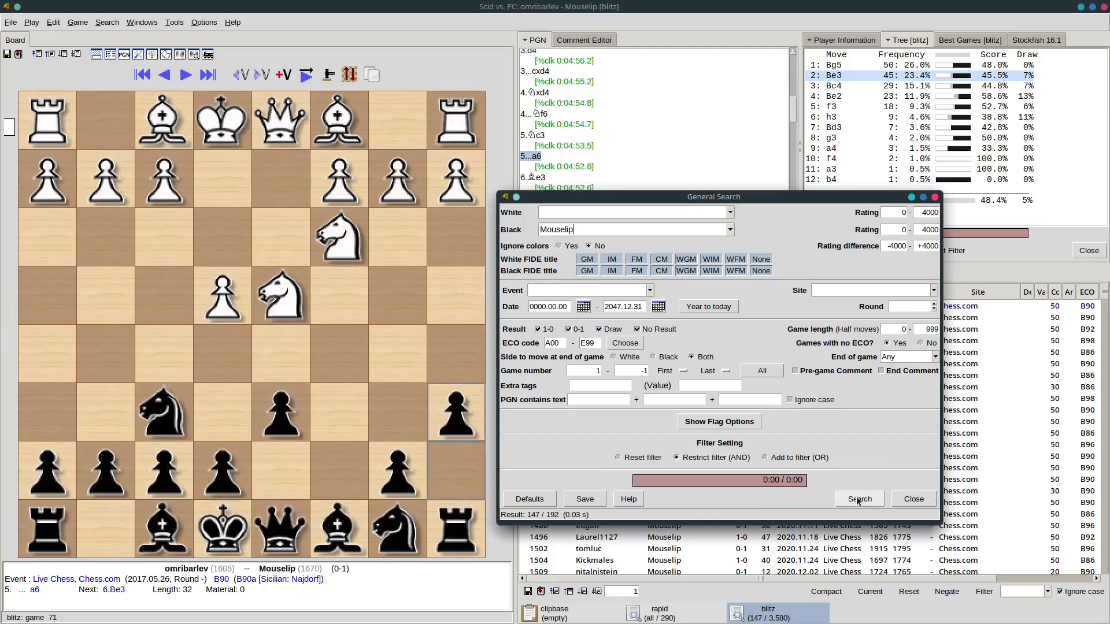
pyautogui.click(903, 499)
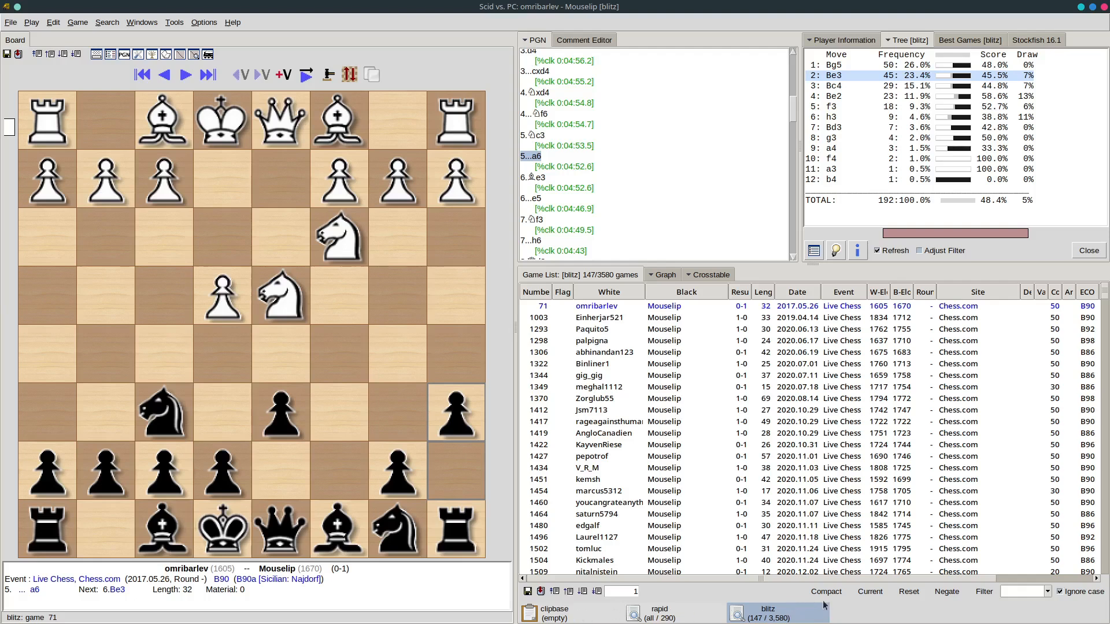
# Step: Copy the filtered blitz games into the clipbase and switch to the clipbase
pyautogui.moveTo(806, 609); pyautogui.dragTo(576, 614)
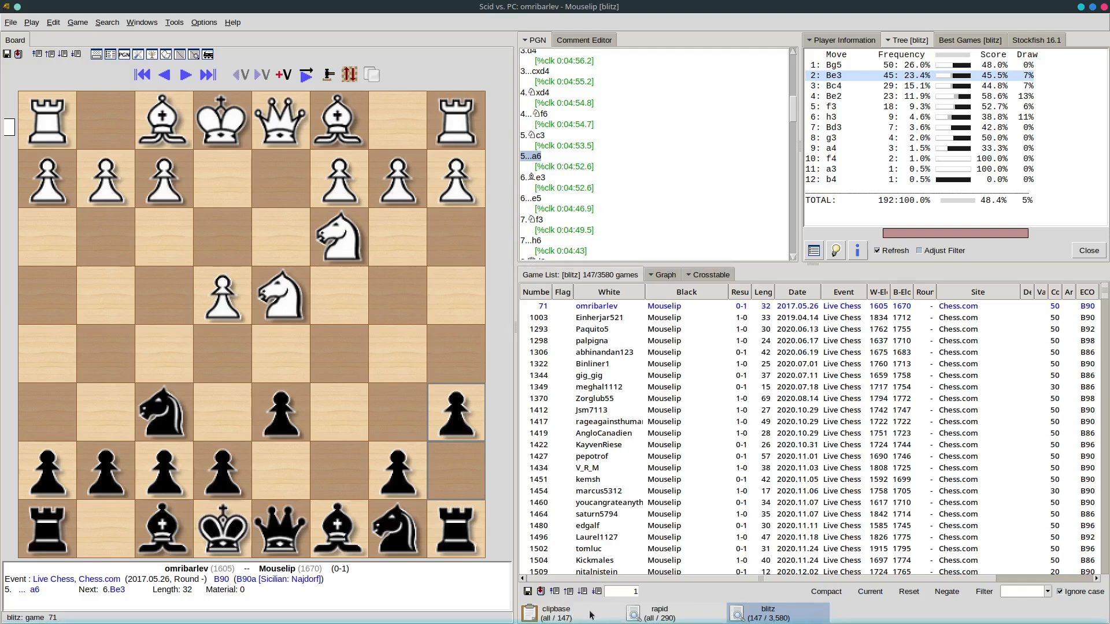
pyautogui.click(589, 614)
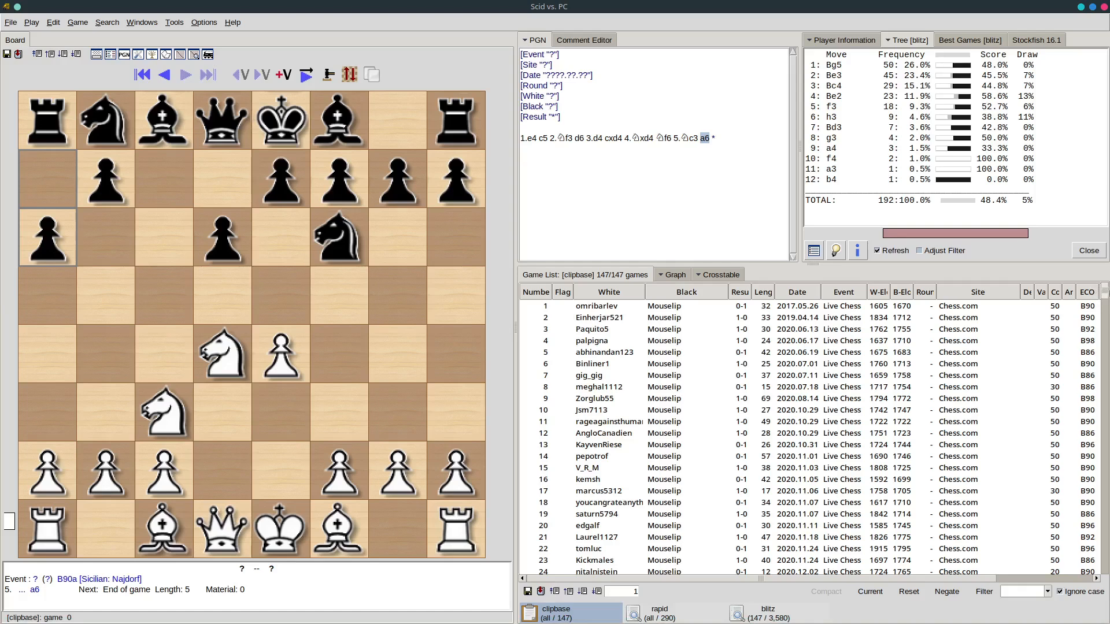
pyautogui.moveTo(1106, 301); pyautogui.dragTo(1107, 264)
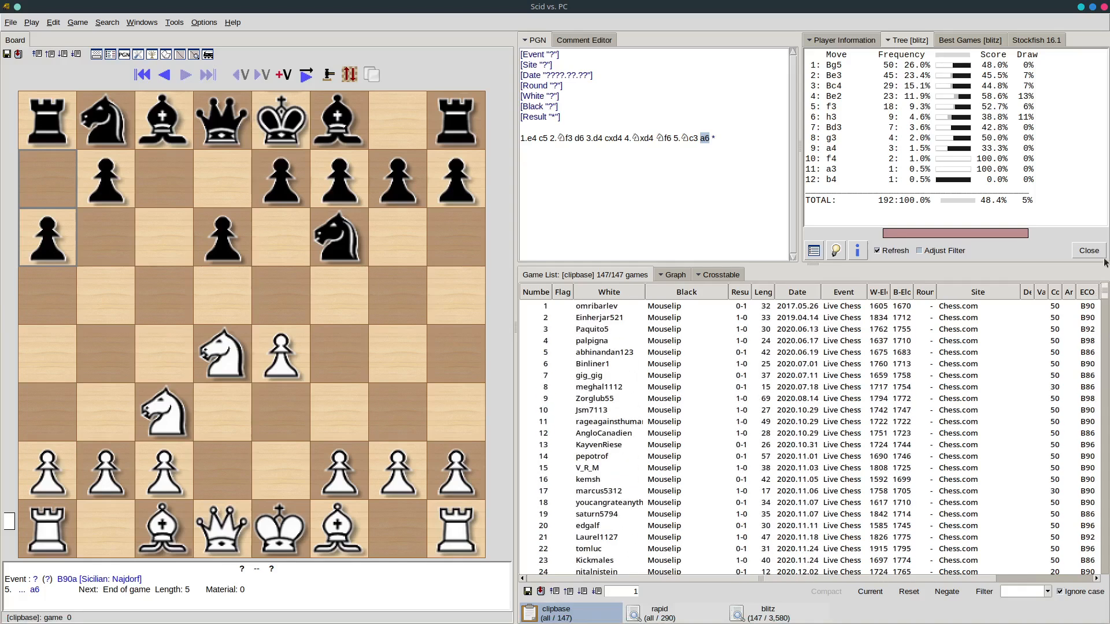
# Step: Open a tree window for the clipbase
pyautogui.rightClick(585, 613)
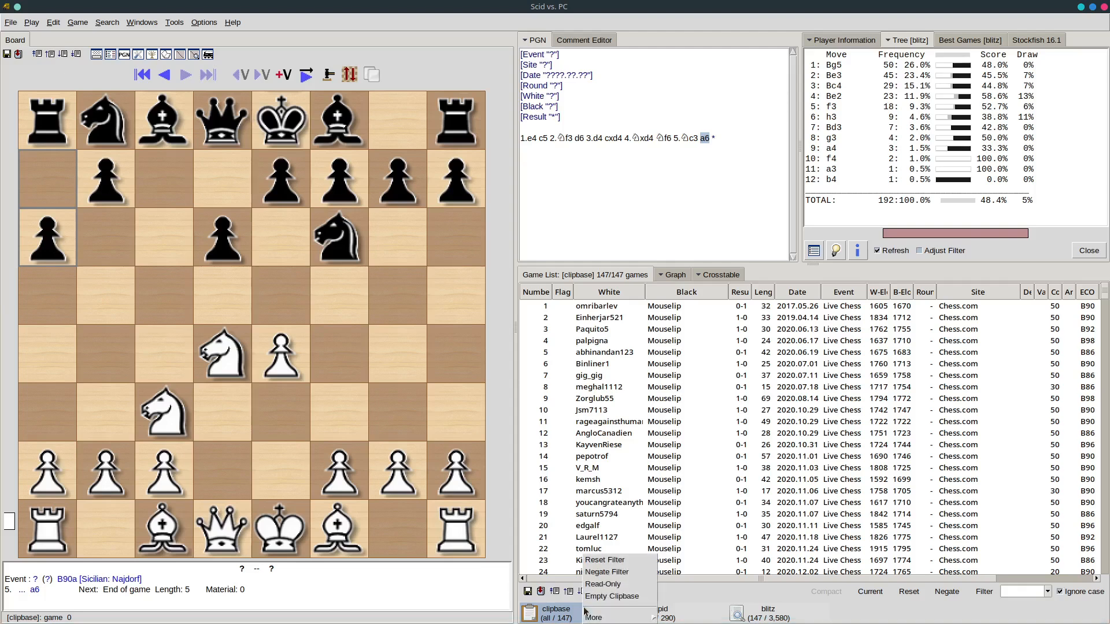
pyautogui.moveTo(589, 617)
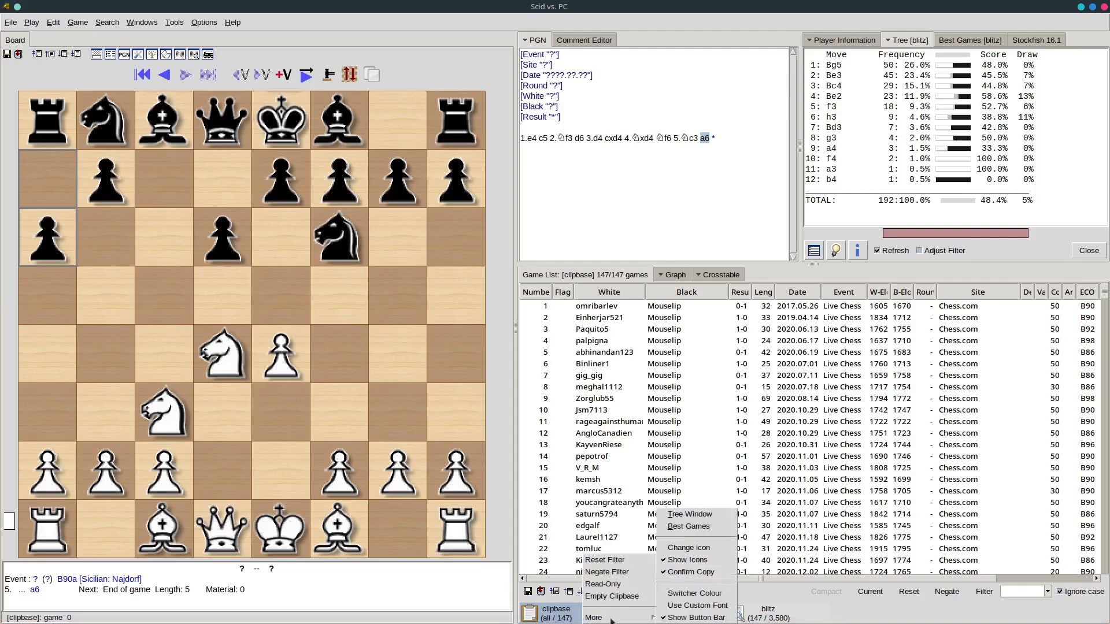
pyautogui.click(689, 515)
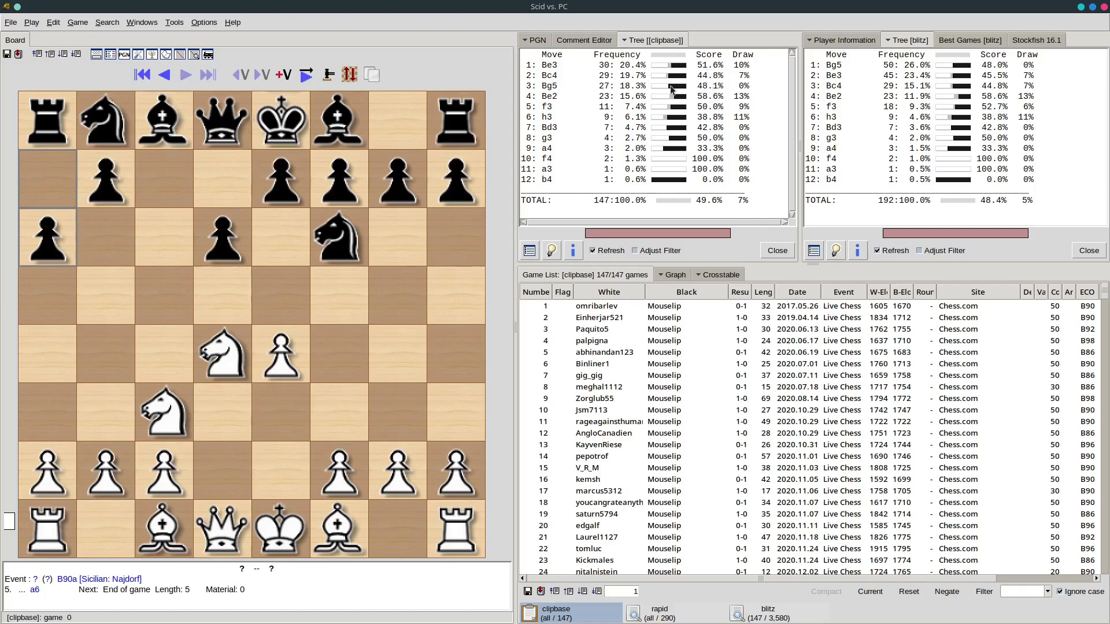
# Step: From the clipbase tree, play 6.Be2 followed by the reply e6 to examine the continuations
pyautogui.click(553, 96)
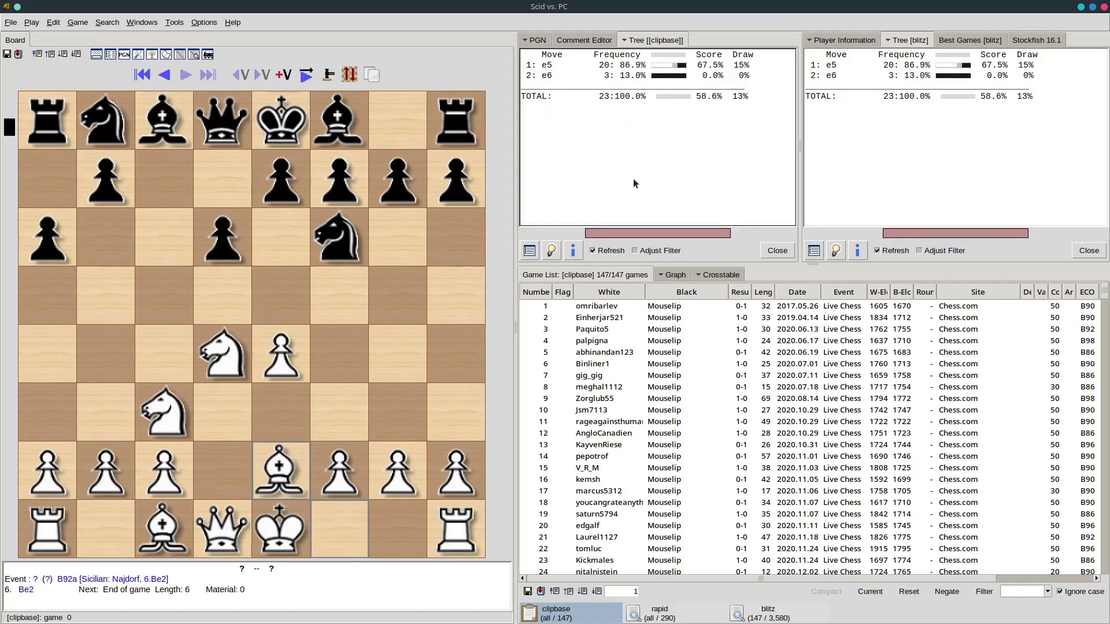
pyautogui.press('Left')
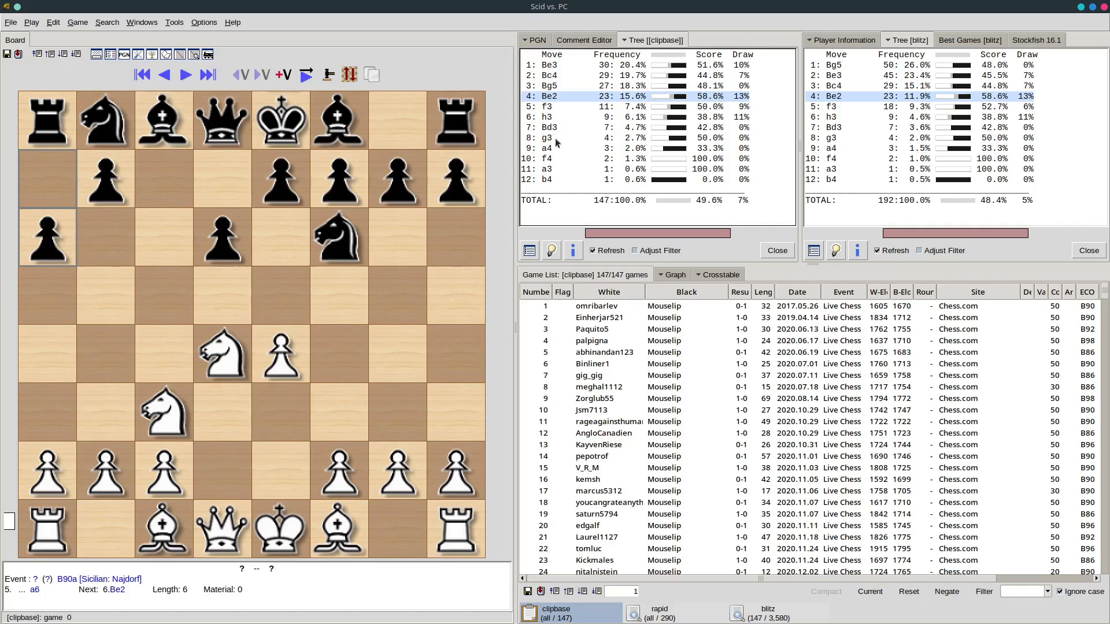
pyautogui.click(548, 96)
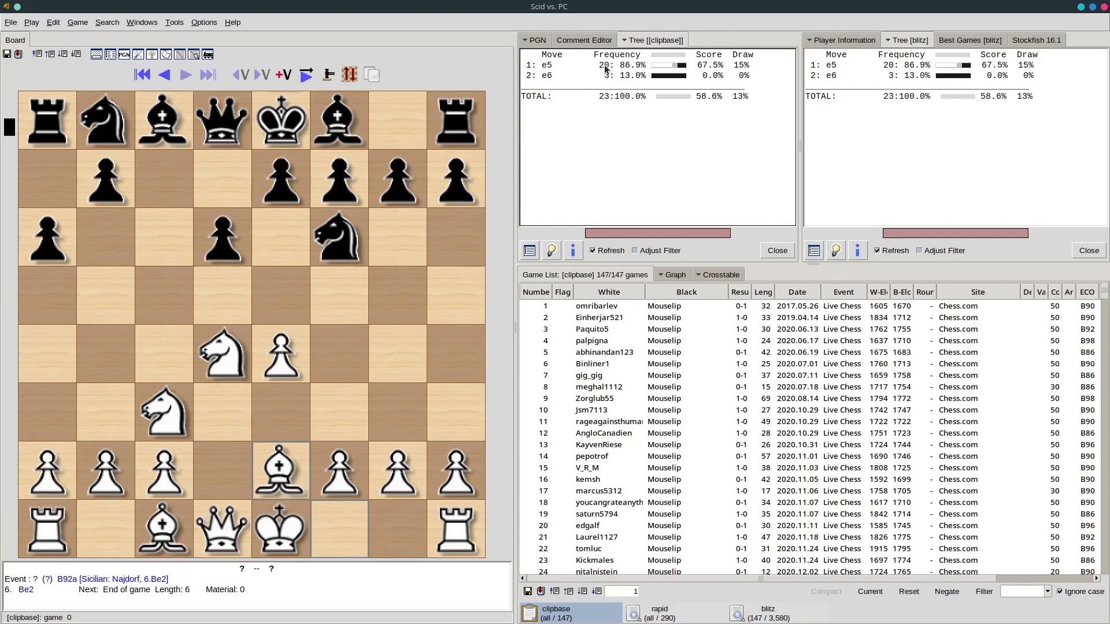
pyautogui.click(550, 75)
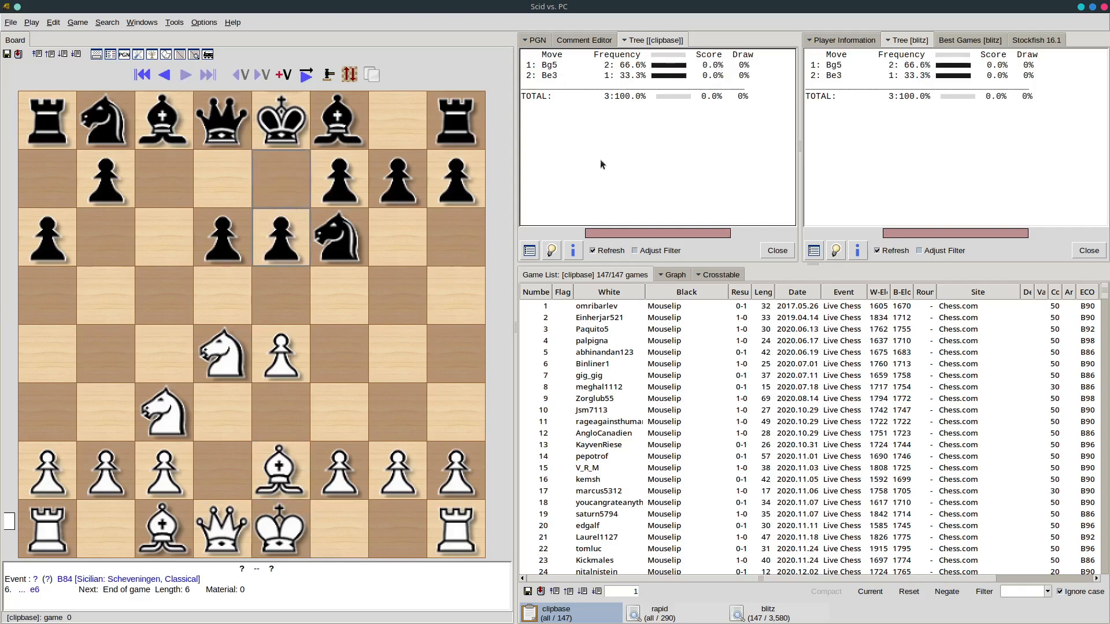